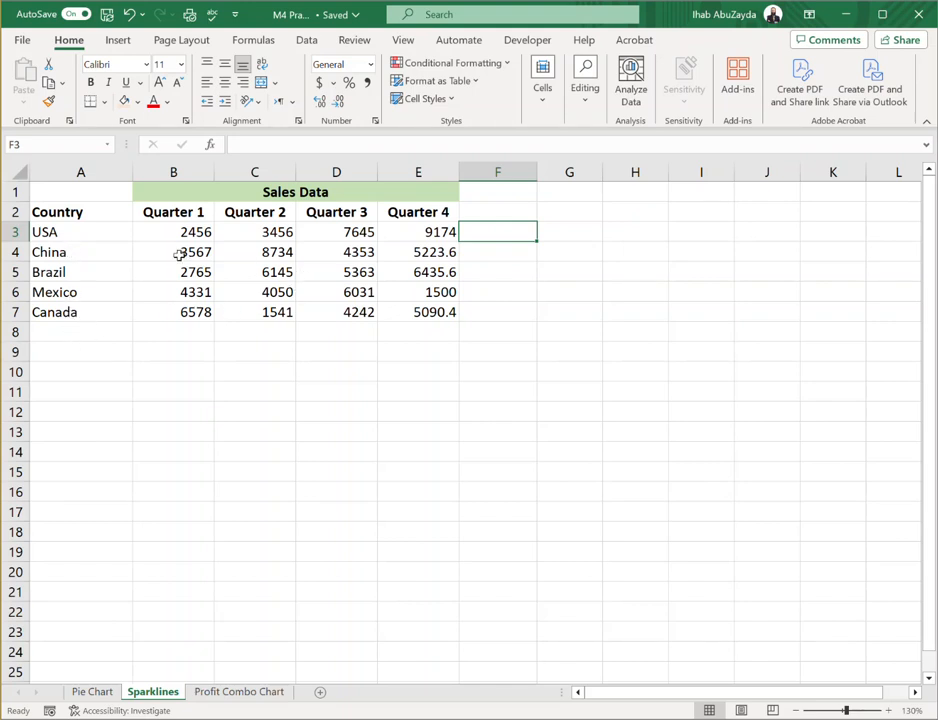
Step: Insert column sparklines in F3:F7 based on the quarterly sales data in B3:E7
{"action": "left_click_drag", "start_coordinate": [168, 231], "coordinate": [400, 230]}
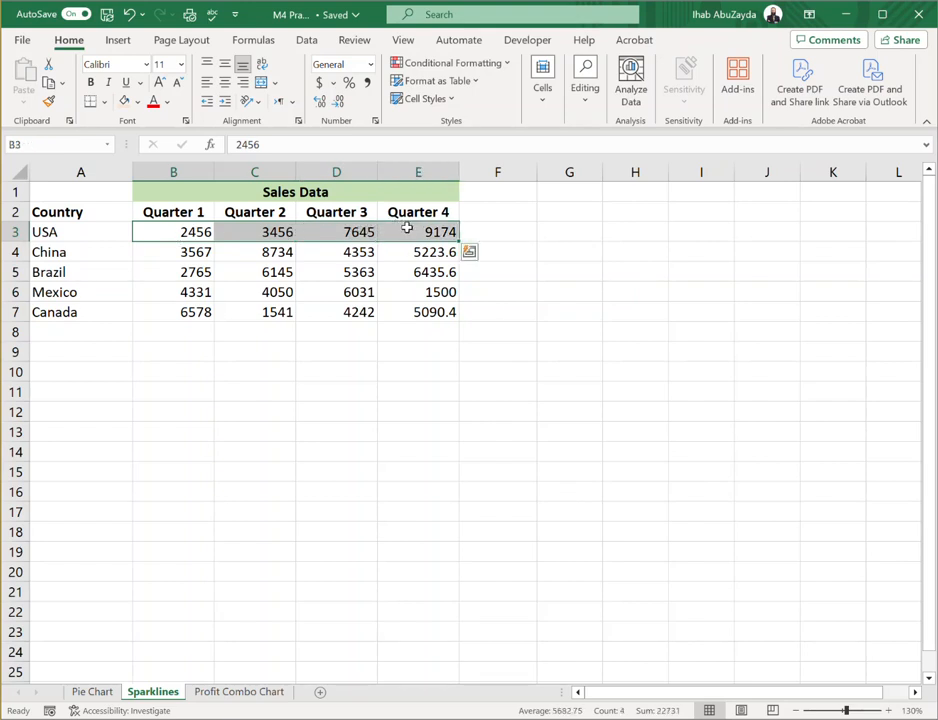
{"action": "left_click", "coordinate": [519, 230]}
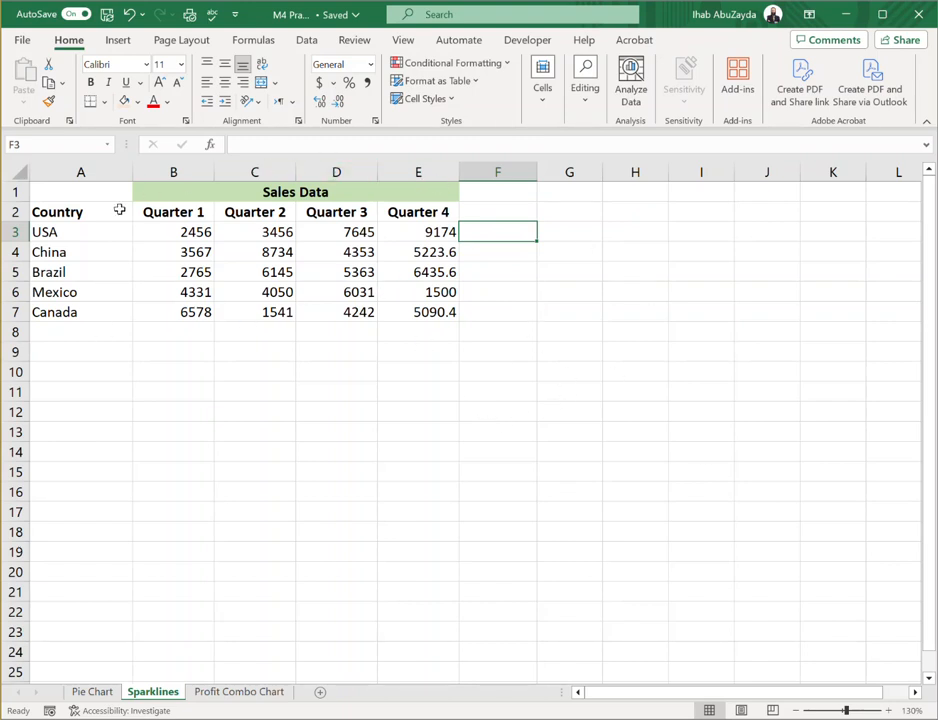
{"action": "left_click_drag", "start_coordinate": [511, 231], "coordinate": [502, 311]}
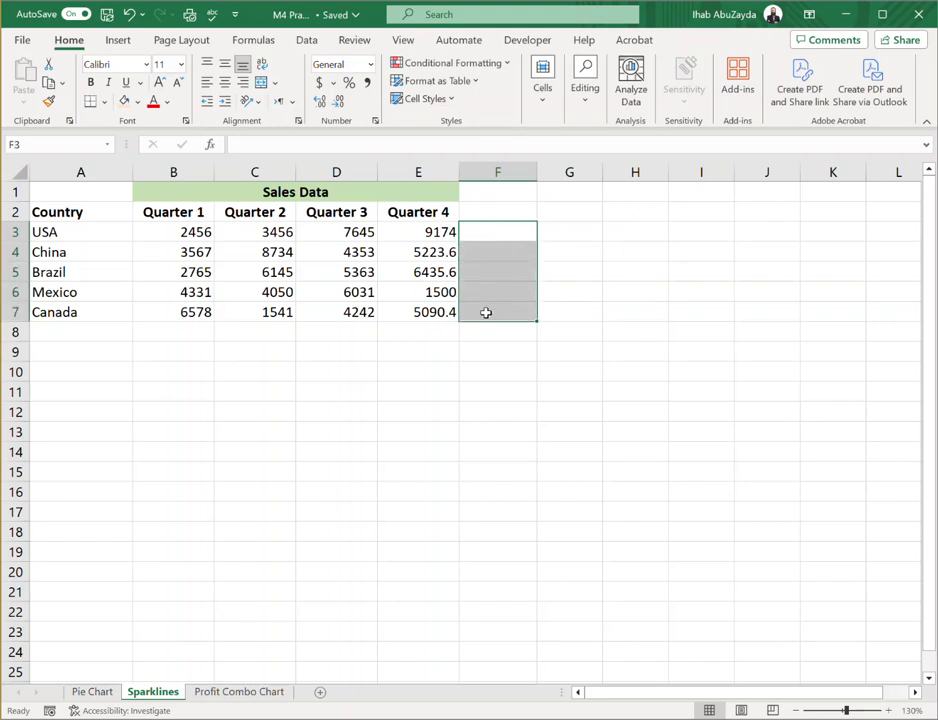
{"action": "left_click", "coordinate": [119, 41]}
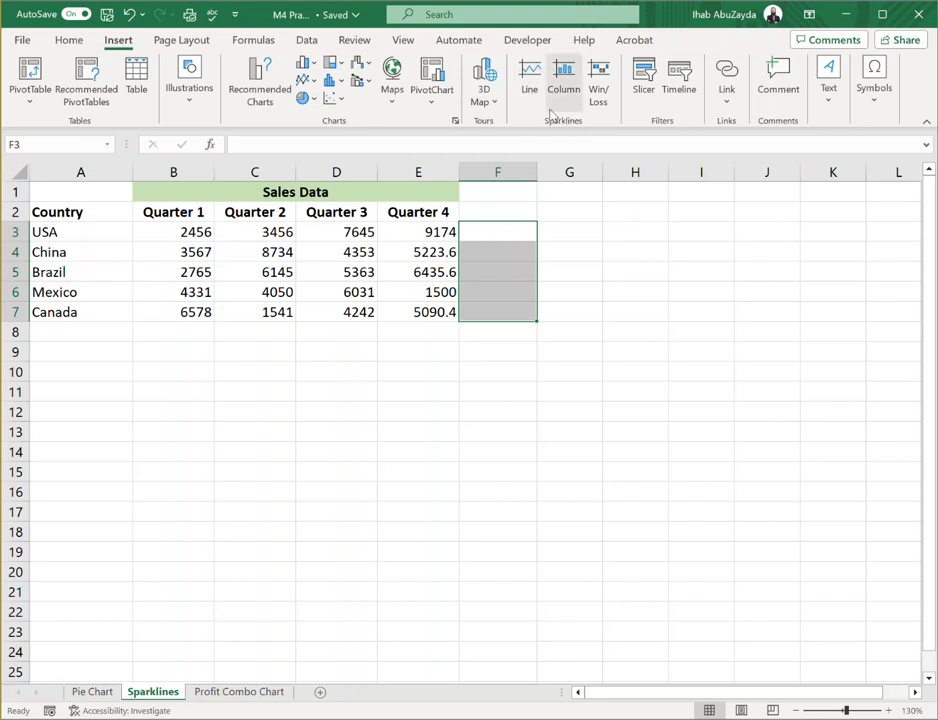
{"action": "left_click", "coordinate": [566, 75]}
{"action": "left_click_drag", "start_coordinate": [429, 159], "coordinate": [299, 371]}
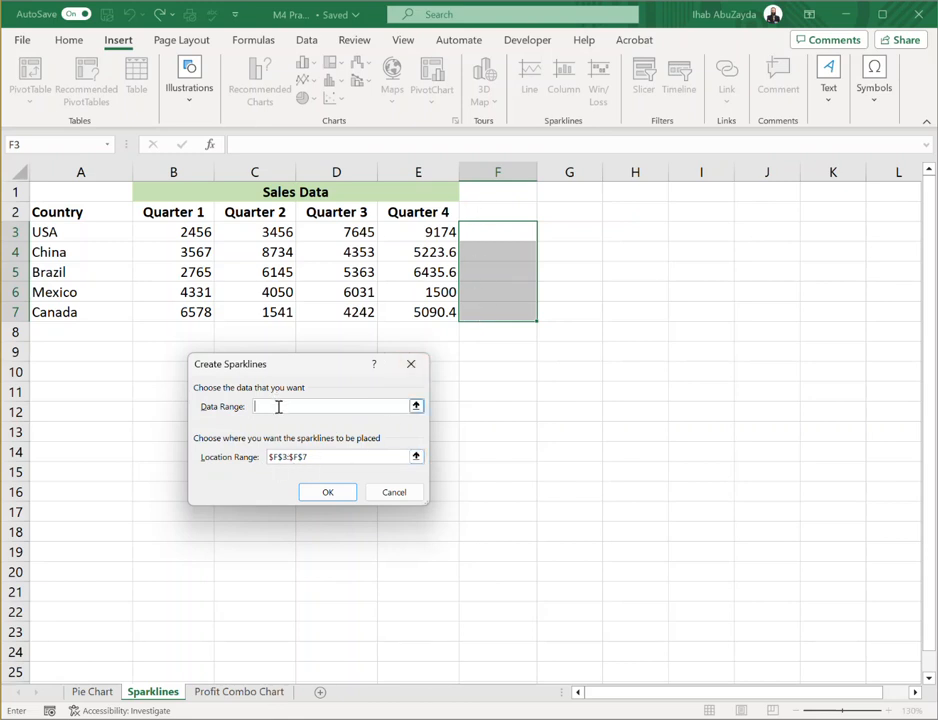
{"action": "left_click_drag", "start_coordinate": [169, 231], "coordinate": [402, 312]}
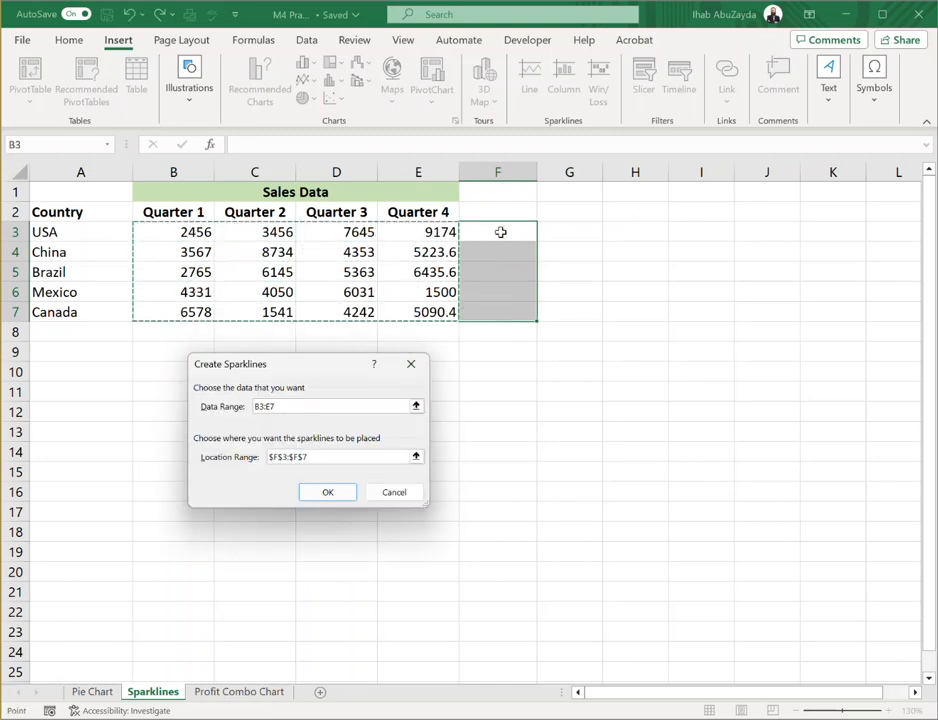
{"action": "left_click", "coordinate": [329, 493]}
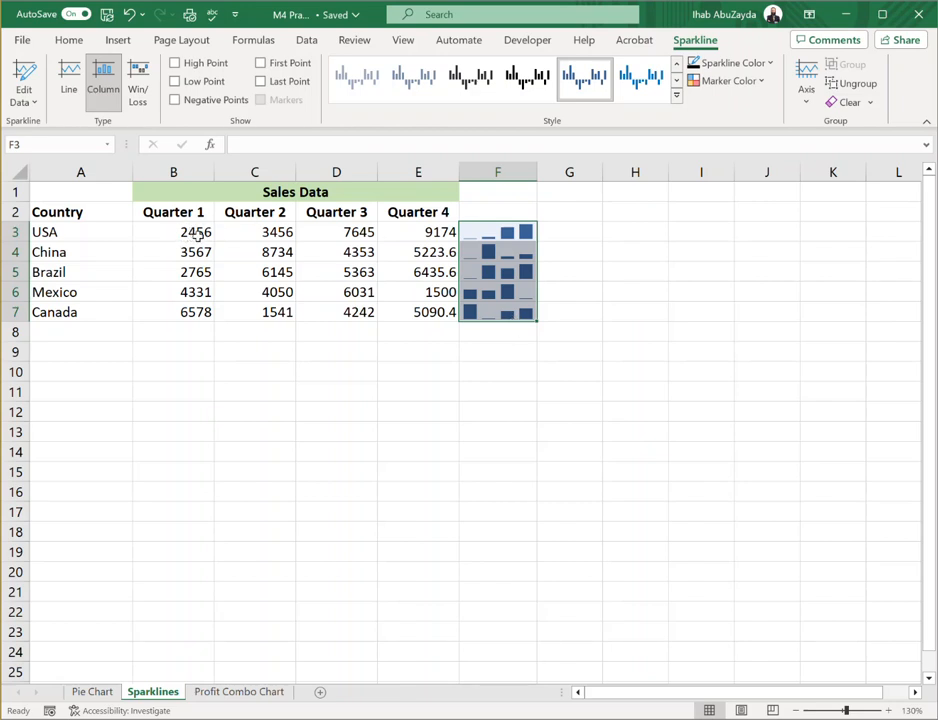
Step: Compare the column sparklines in F3:F7 with each country's quarterly sales figures, especially the USA and China rows
{"action": "left_click", "coordinate": [469, 238]}
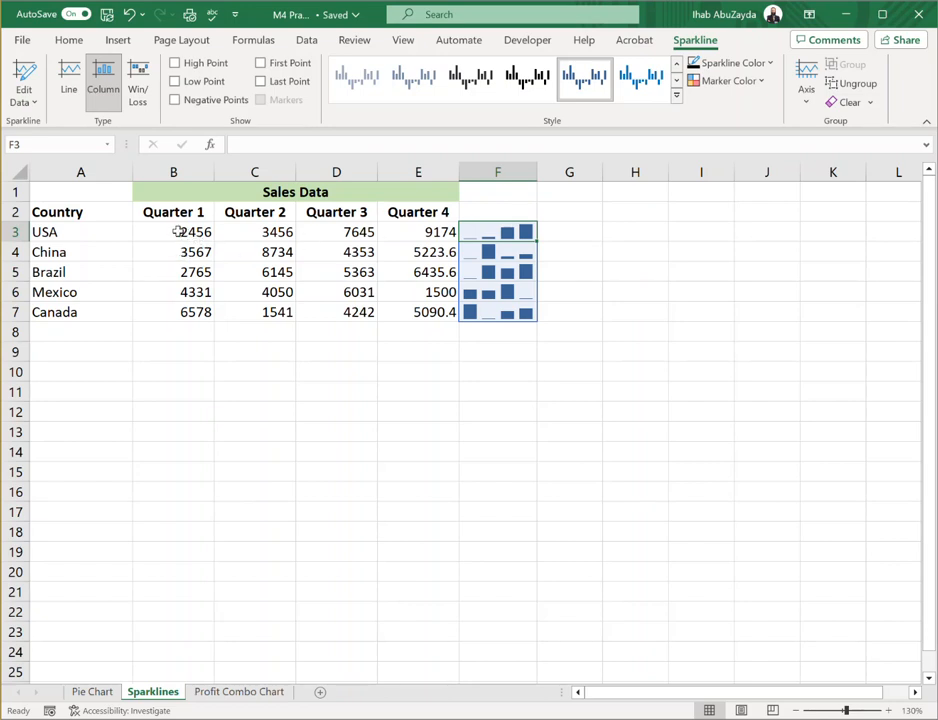
{"action": "left_click_drag", "start_coordinate": [180, 231], "coordinate": [523, 234]}
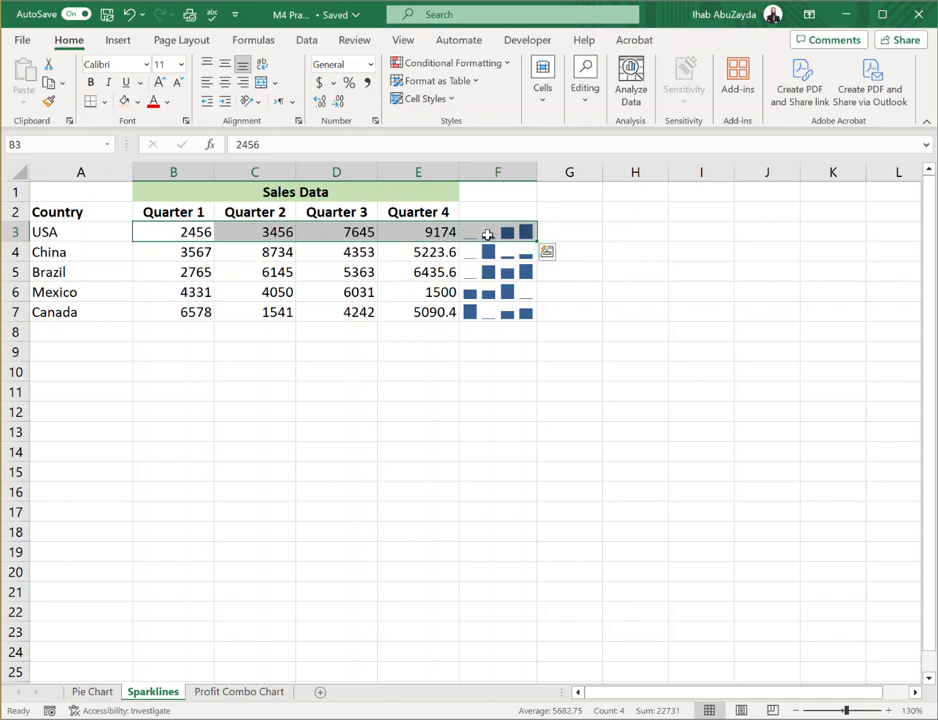
{"action": "left_click", "coordinate": [489, 234]}
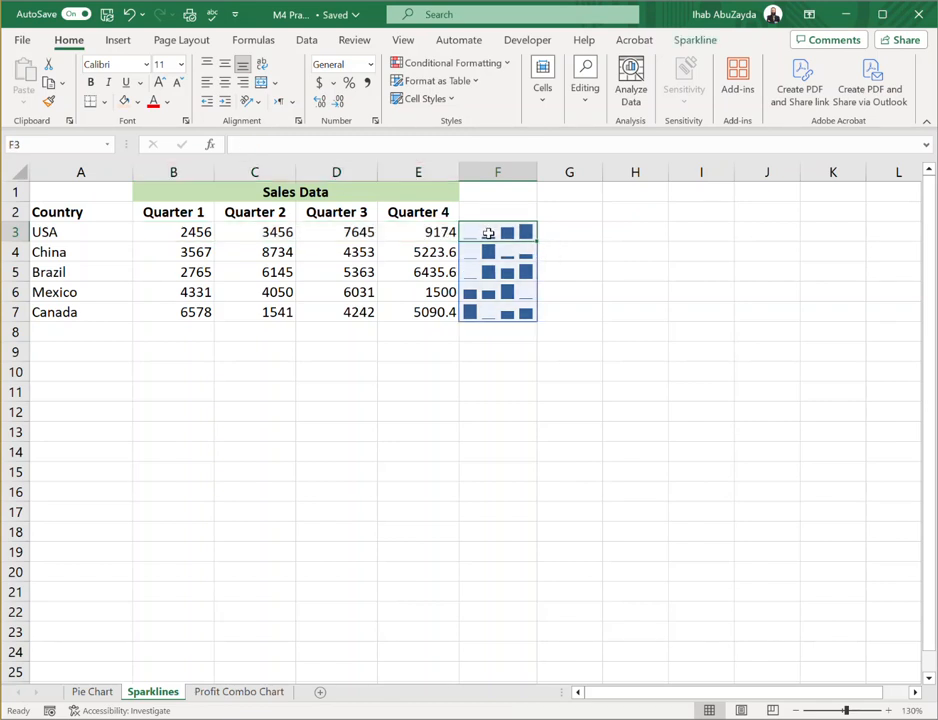
{"action": "left_click_drag", "start_coordinate": [433, 235], "coordinate": [185, 229]}
{"action": "left_click", "coordinate": [502, 254]}
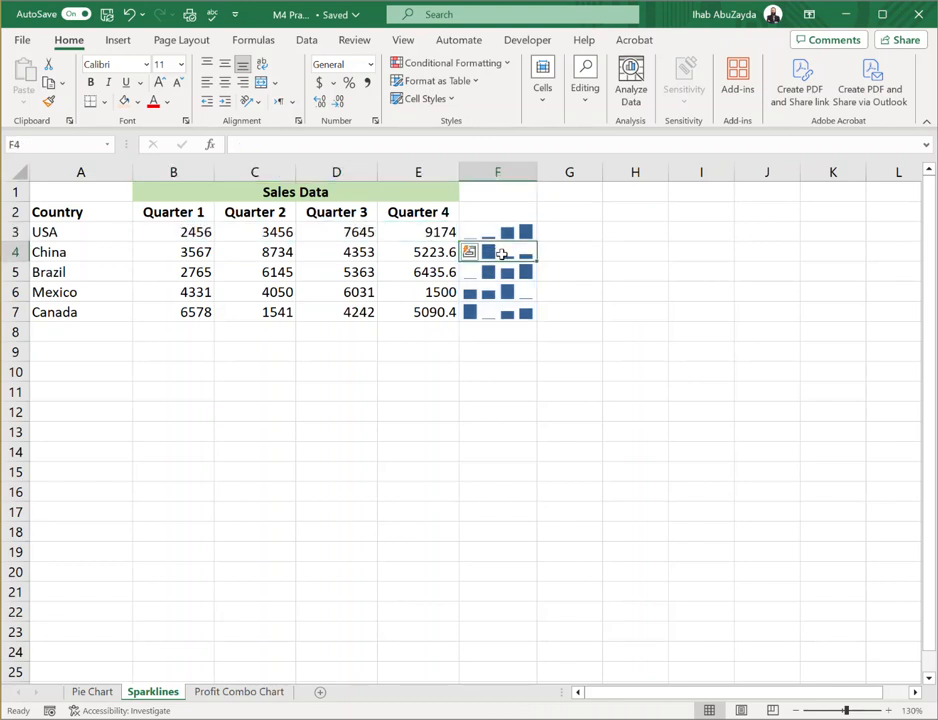
{"action": "left_click_drag", "start_coordinate": [417, 252], "coordinate": [188, 253]}
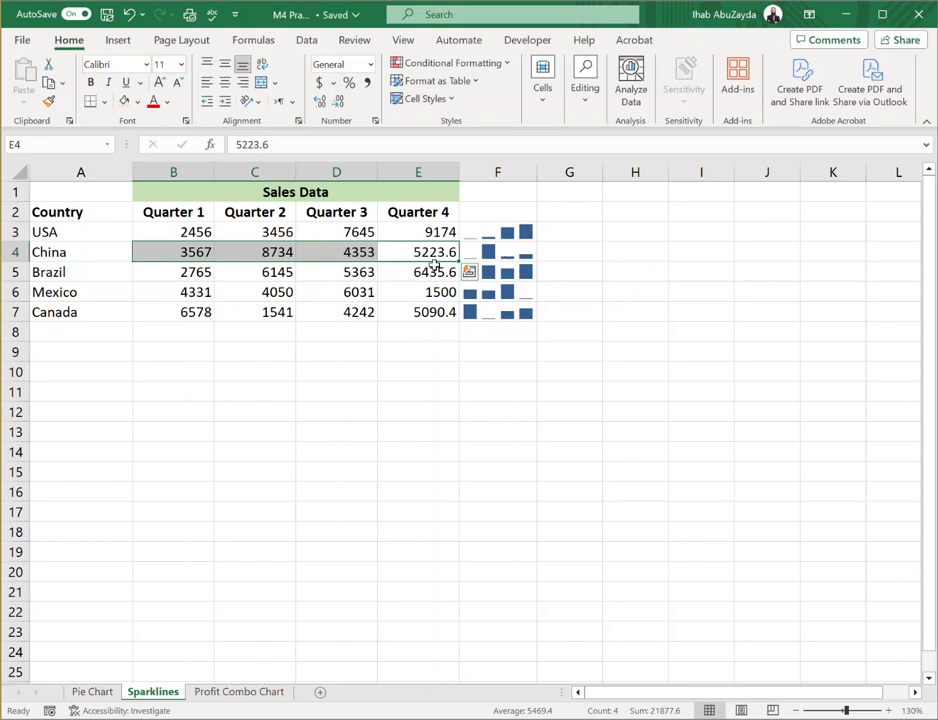
{"action": "left_click", "coordinate": [512, 232]}
{"action": "left_click_drag", "start_coordinate": [429, 232], "coordinate": [182, 232]}
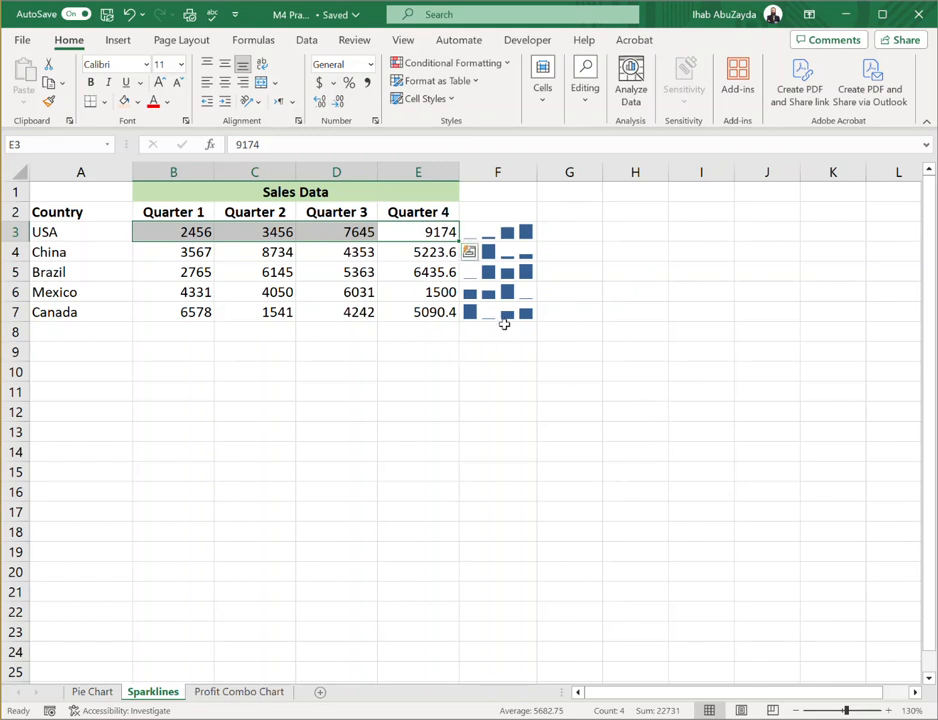
{"action": "left_click_drag", "start_coordinate": [510, 238], "coordinate": [505, 312]}
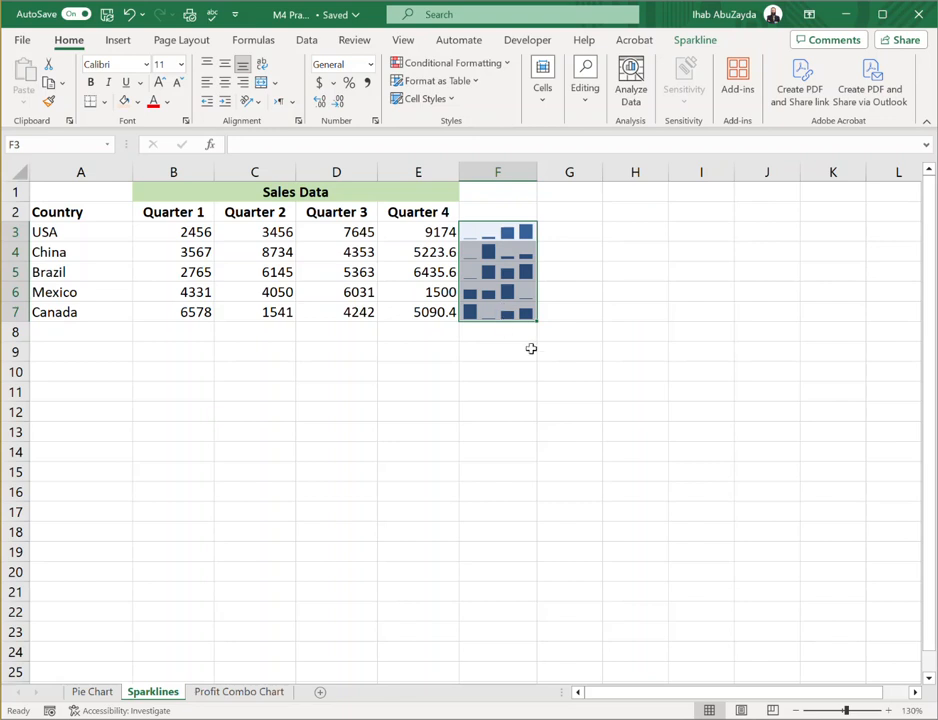
{"action": "left_click", "coordinate": [408, 234]}
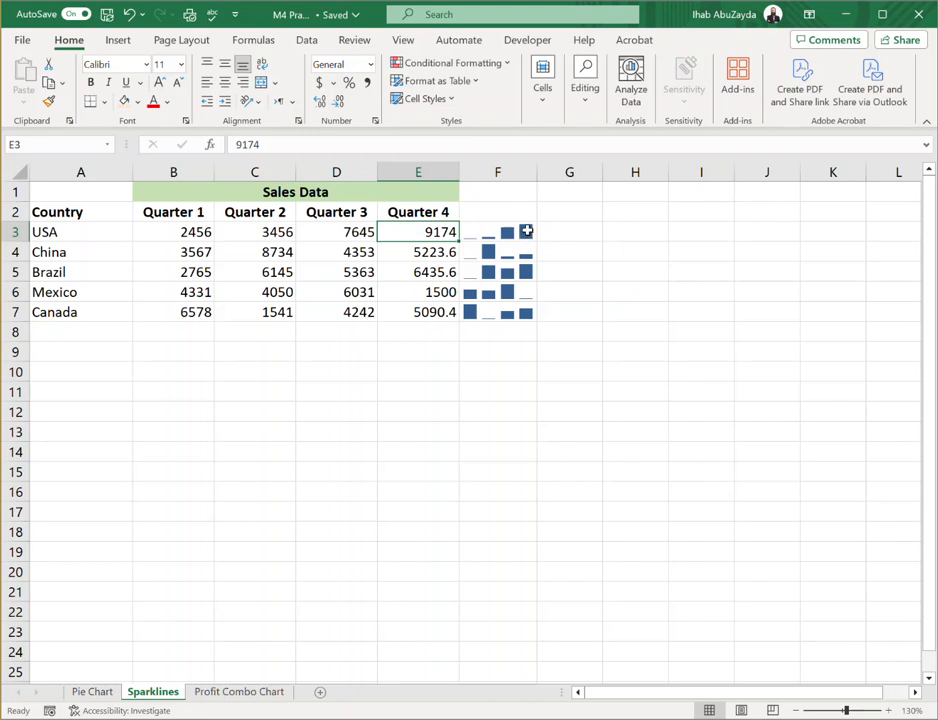
{"action": "left_click", "coordinate": [495, 309]}
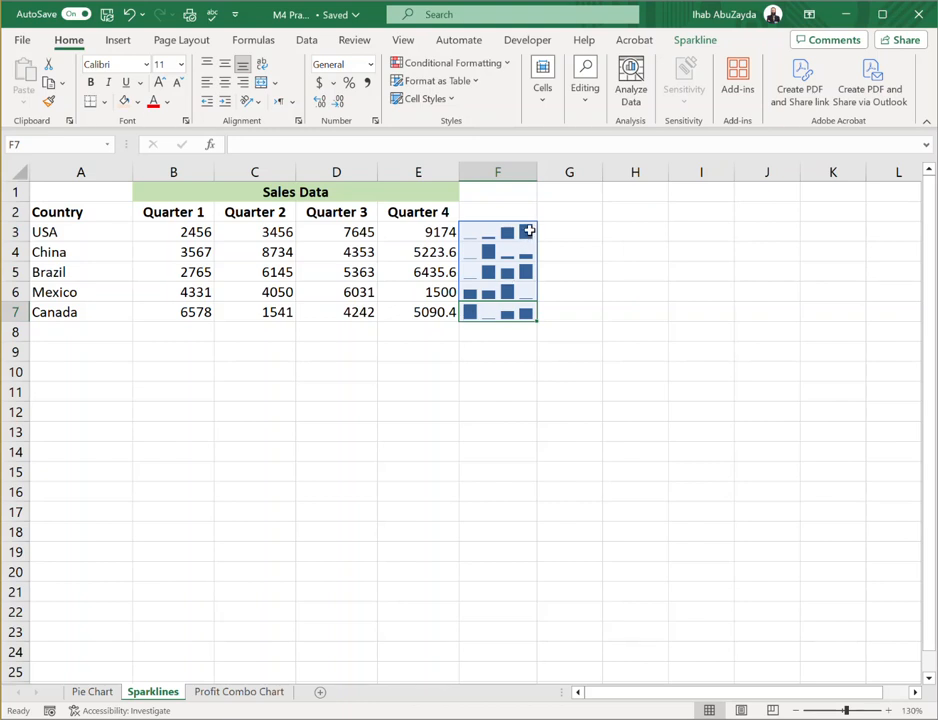
{"action": "left_click", "coordinate": [345, 293]}
Step: Set the vertical axis maximum of the sparklines in F3:F7 to Same for All Sparklines
{"action": "left_click_drag", "start_coordinate": [492, 232], "coordinate": [492, 306]}
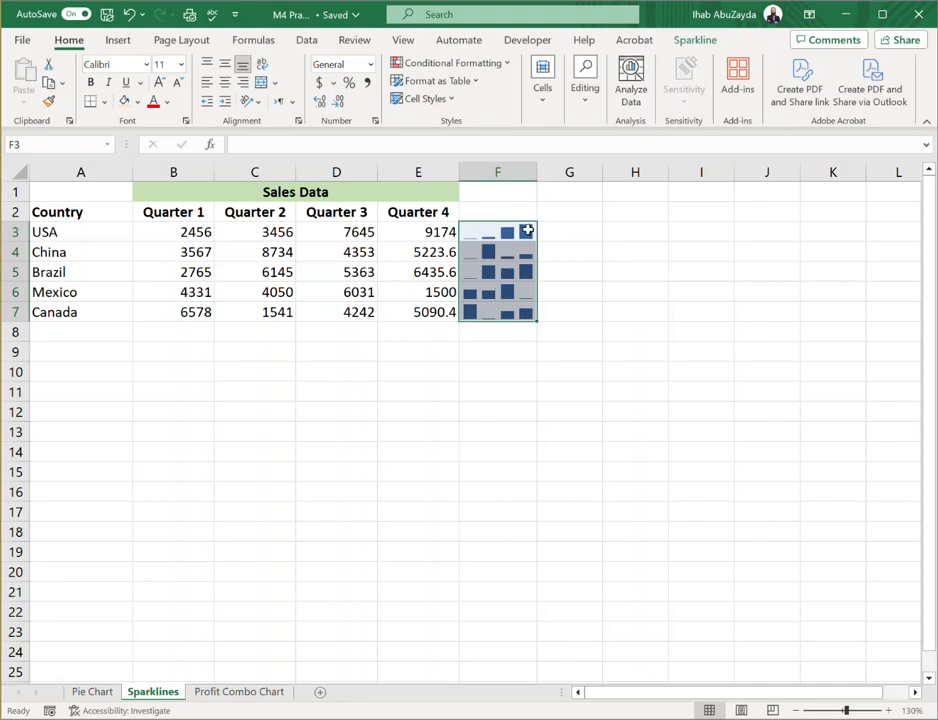
{"action": "left_click", "coordinate": [589, 386]}
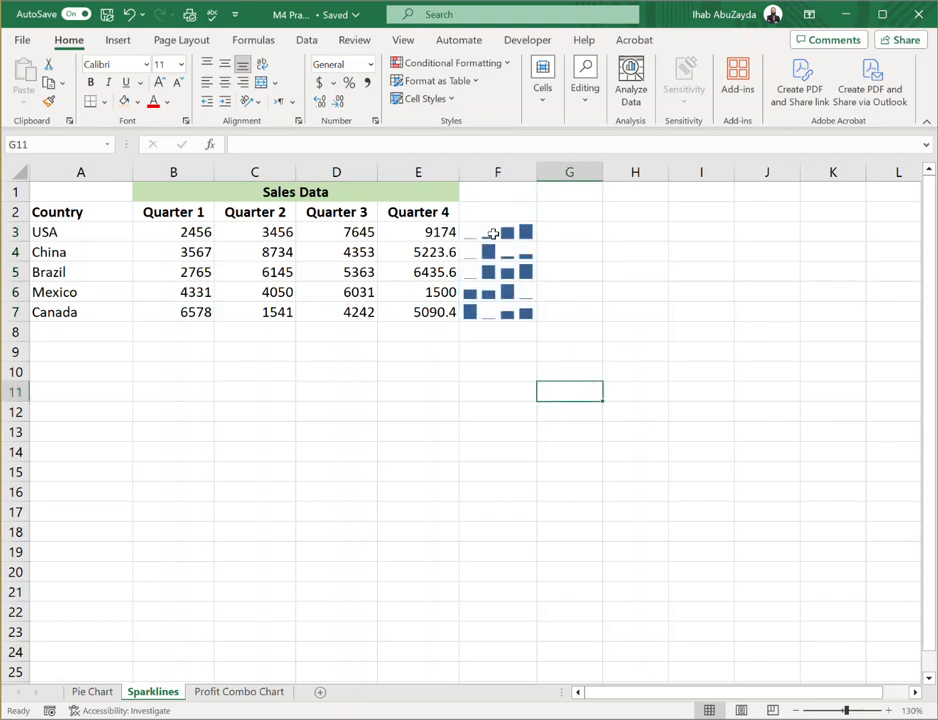
{"action": "left_click", "coordinate": [493, 236]}
{"action": "left_click_drag", "start_coordinate": [493, 236], "coordinate": [492, 306]}
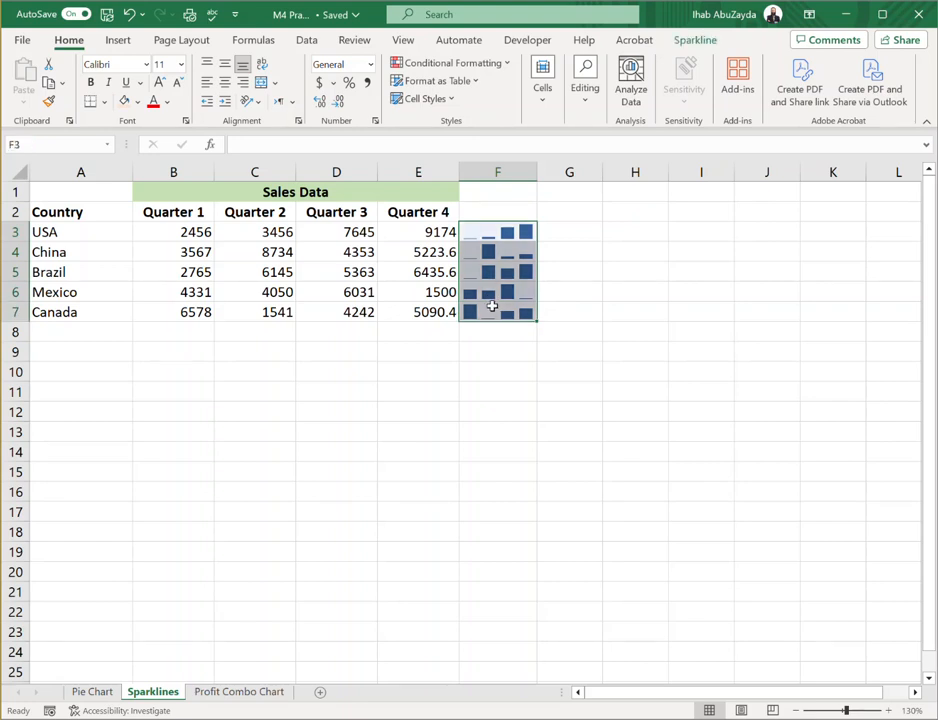
{"action": "left_click", "coordinate": [695, 40]}
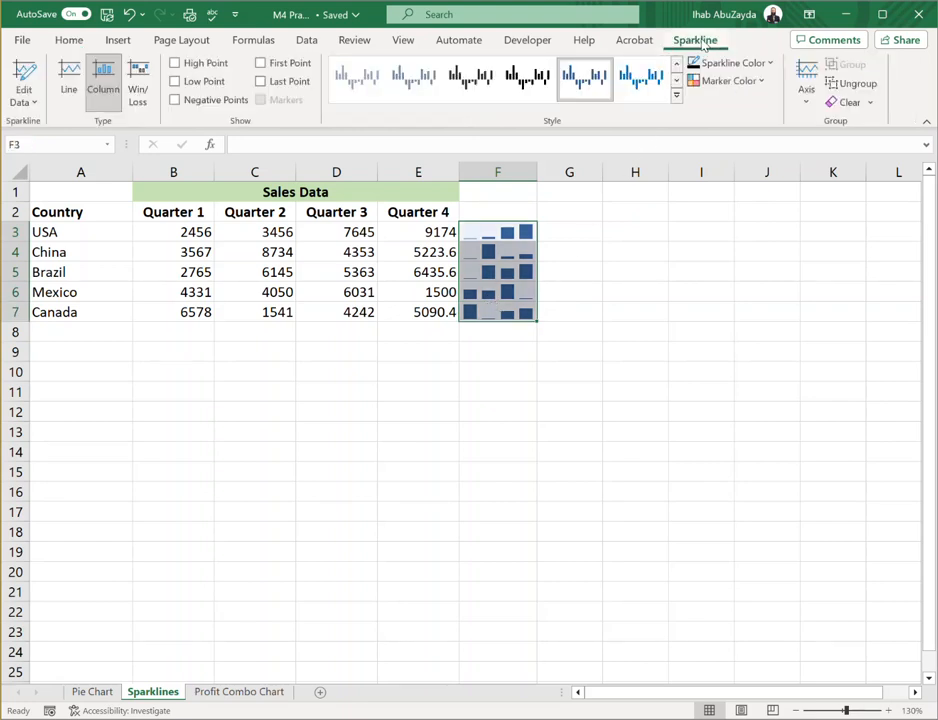
{"action": "left_click", "coordinate": [806, 86]}
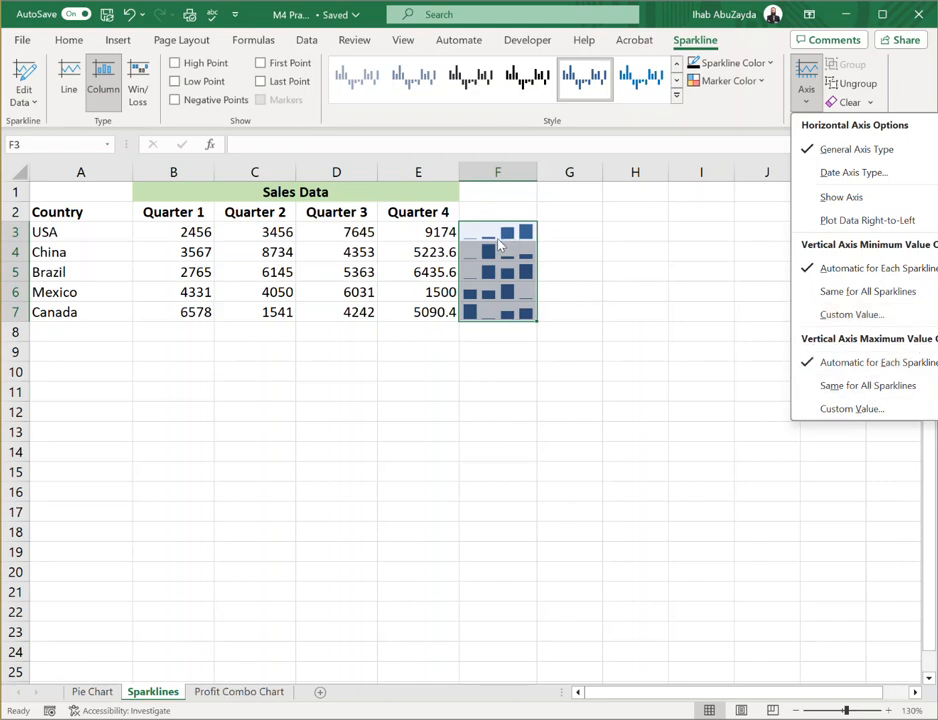
{"action": "left_click", "coordinate": [893, 393]}
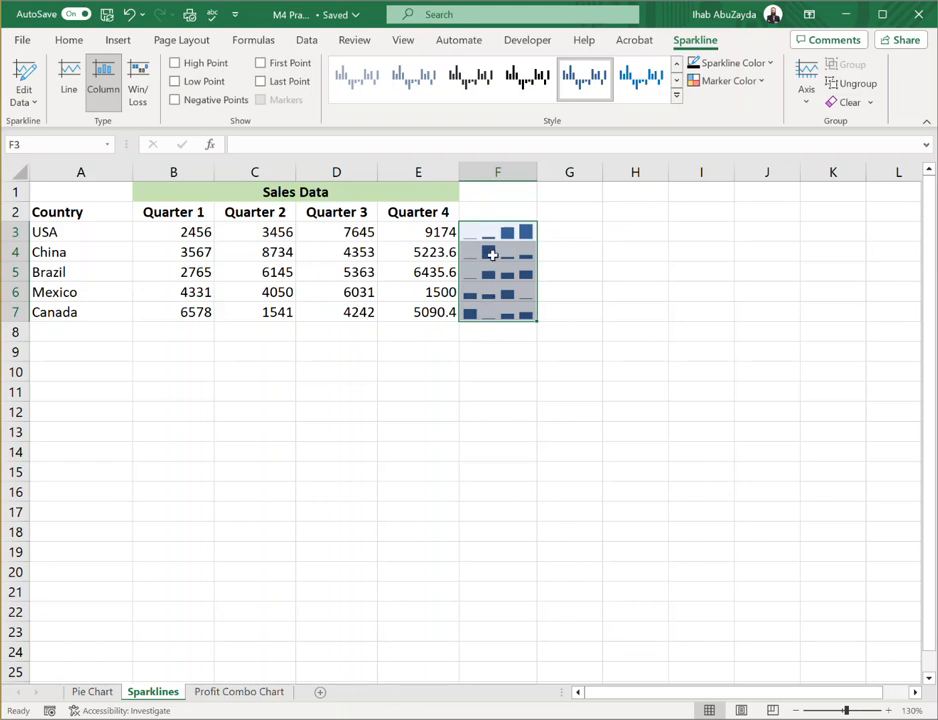
{"action": "left_click", "coordinate": [590, 231]}
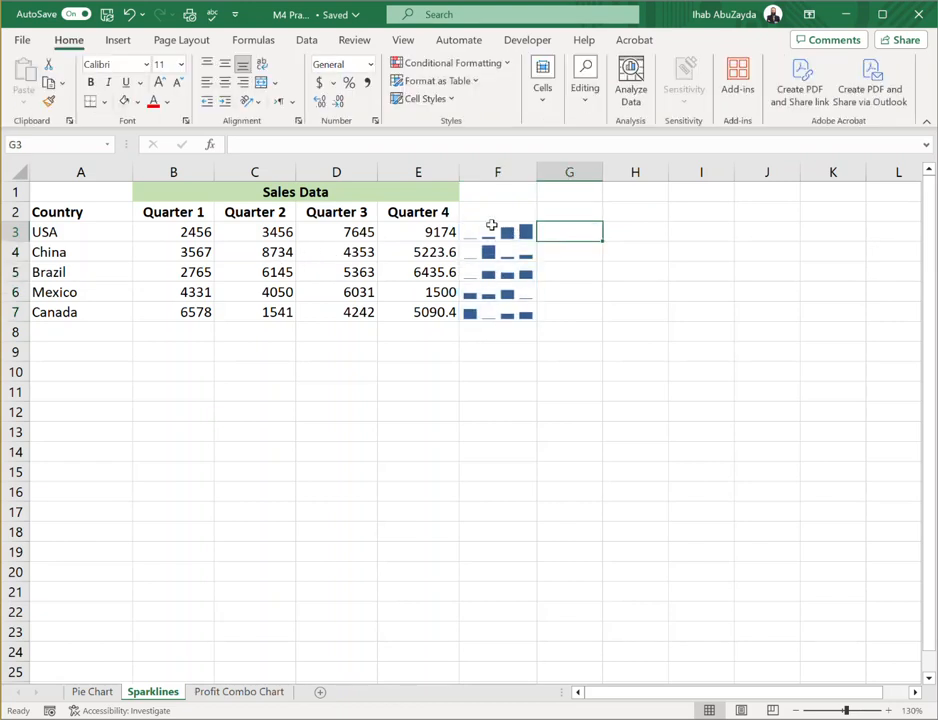
Step: Show the high points in the F3:F7 sparklines and set their marker color to green
{"action": "left_click_drag", "start_coordinate": [495, 231], "coordinate": [495, 306]}
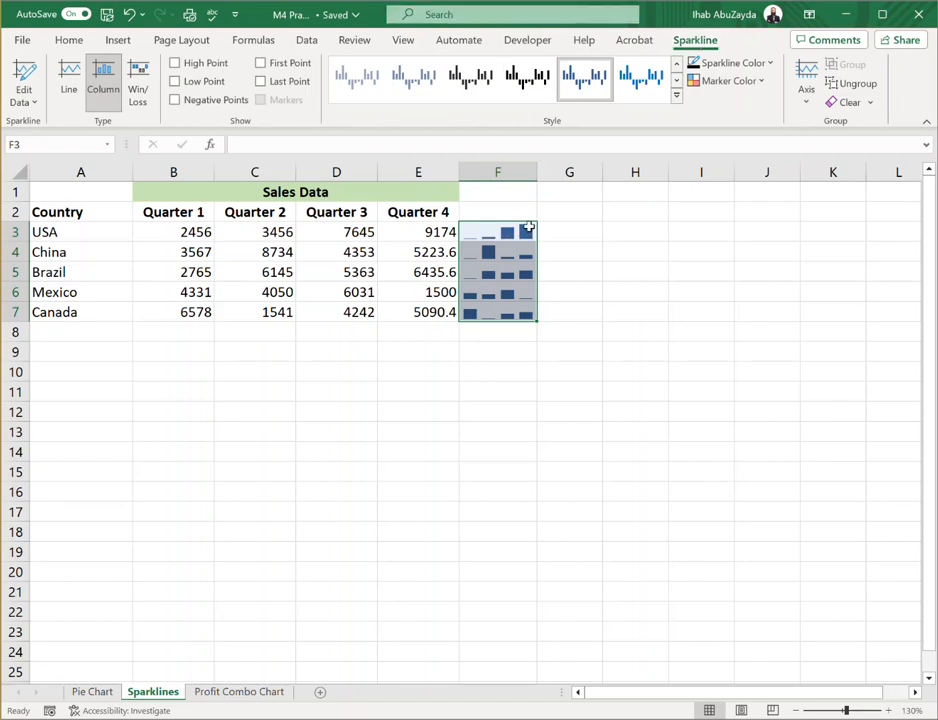
{"action": "left_click", "coordinate": [175, 64]}
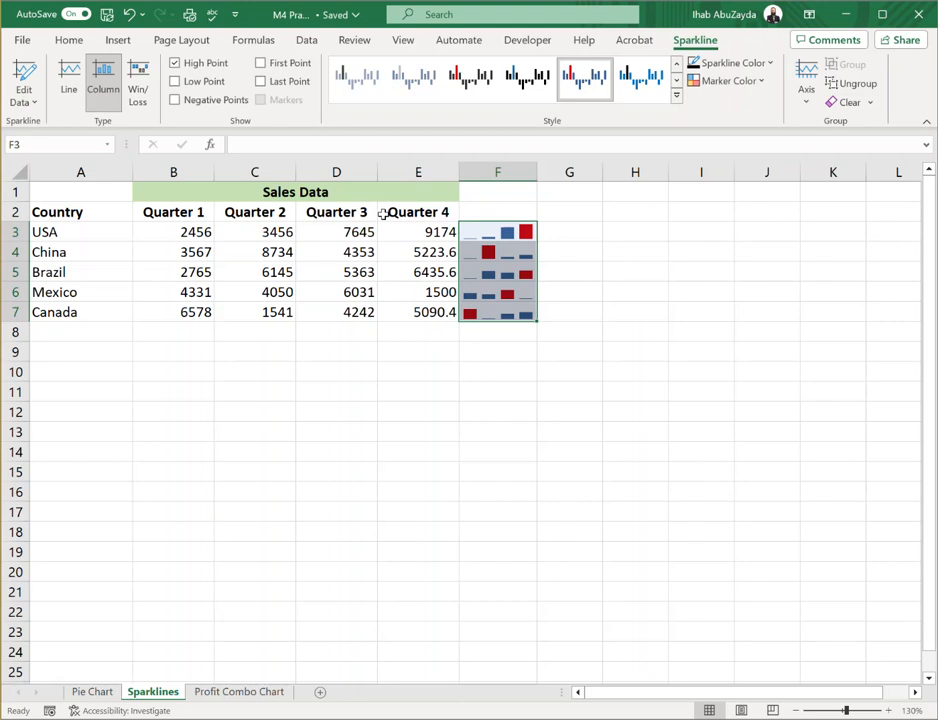
{"action": "left_click", "coordinate": [755, 84]}
{"action": "mouse_move", "coordinate": [753, 153]}
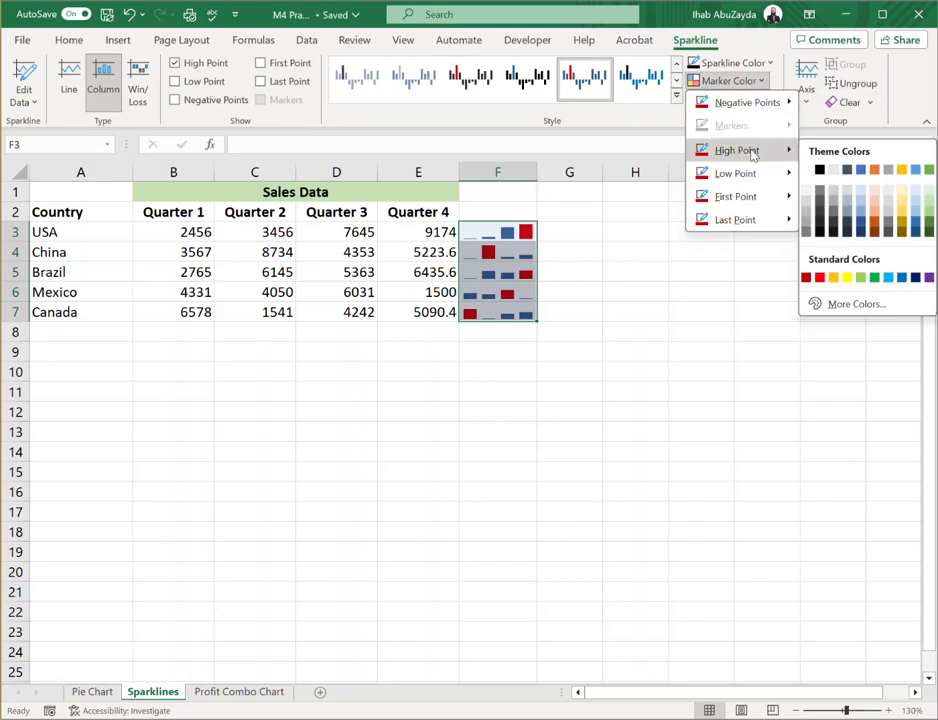
{"action": "left_click", "coordinate": [874, 278]}
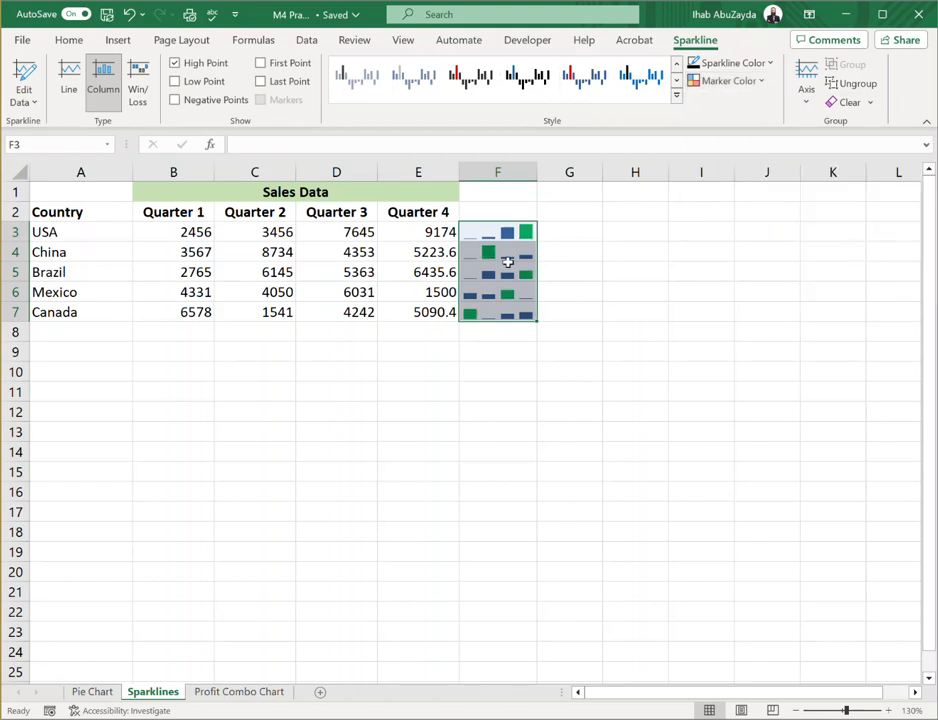
Step: Mark the low points of the F3:F7 sparklines in red
{"action": "left_click", "coordinate": [757, 86]}
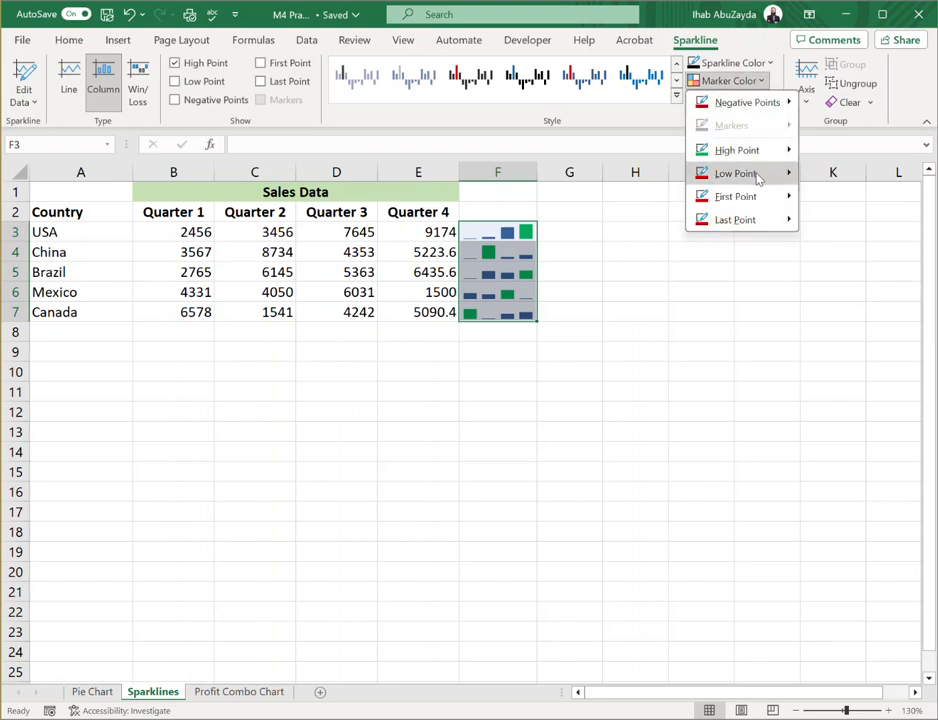
{"action": "mouse_move", "coordinate": [740, 174]}
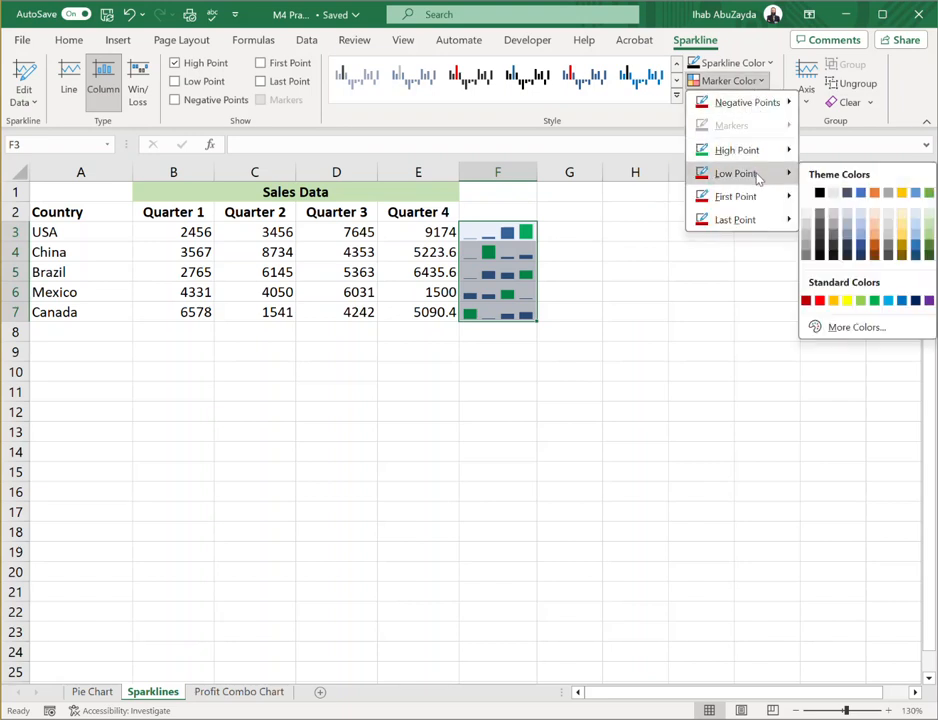
{"action": "left_click", "coordinate": [819, 301]}
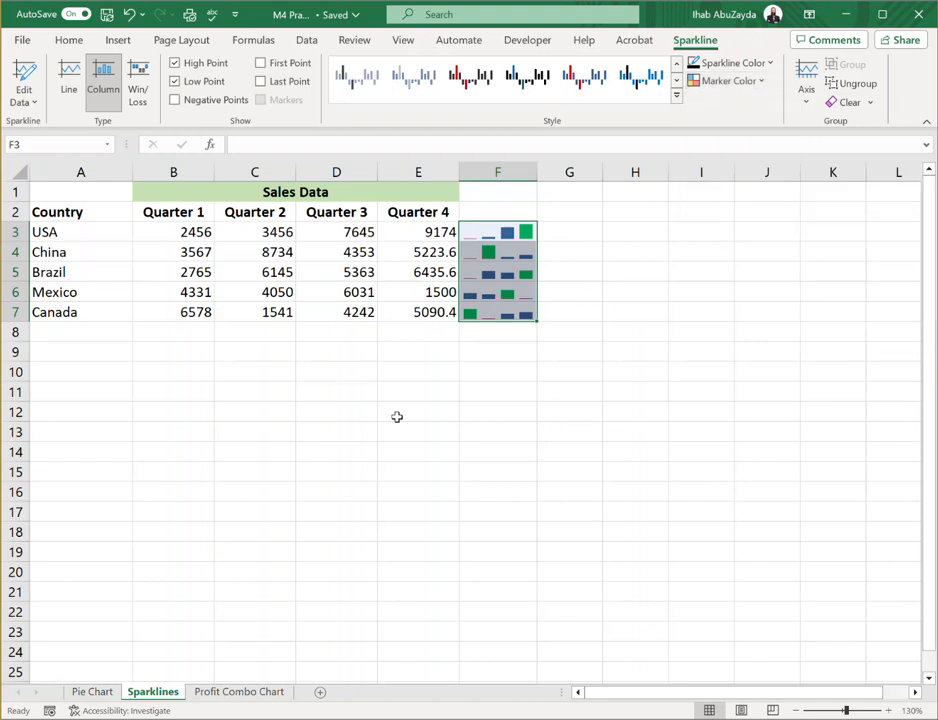
{"action": "left_click", "coordinate": [455, 420]}
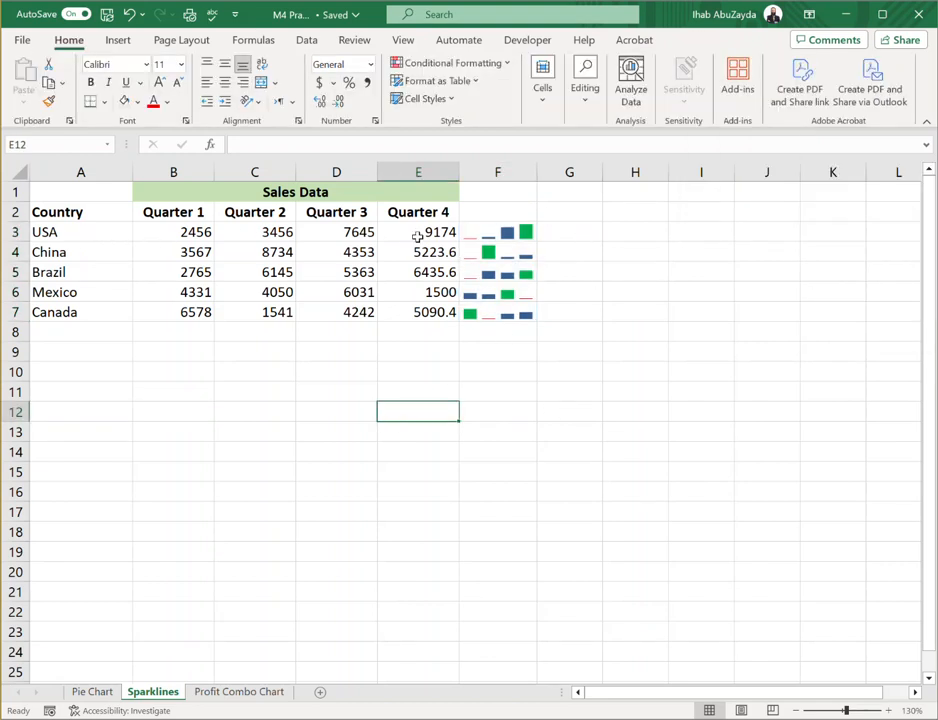
Step: Change the sparklines in F3:F7 from the column type to the line type
{"action": "left_click_drag", "start_coordinate": [488, 231], "coordinate": [505, 307]}
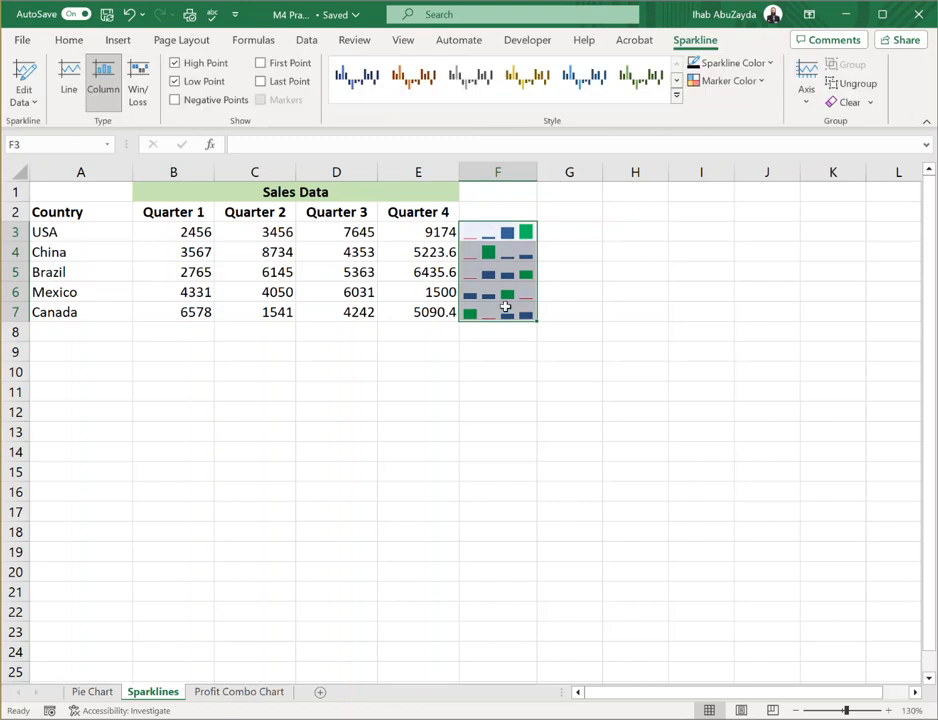
{"action": "left_click", "coordinate": [67, 80]}
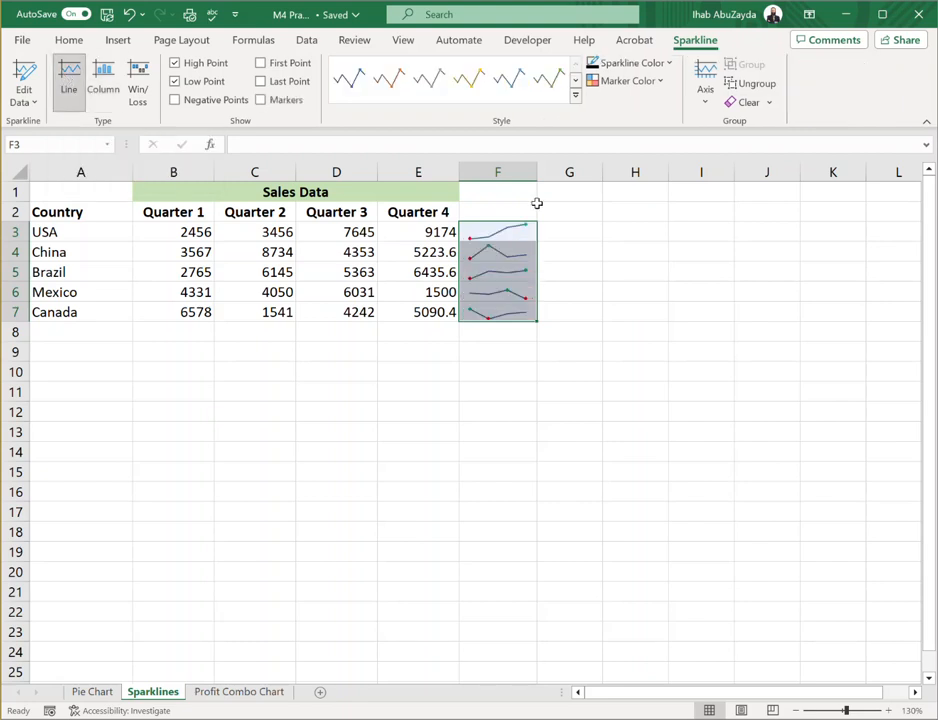
{"action": "left_click", "coordinate": [559, 271]}
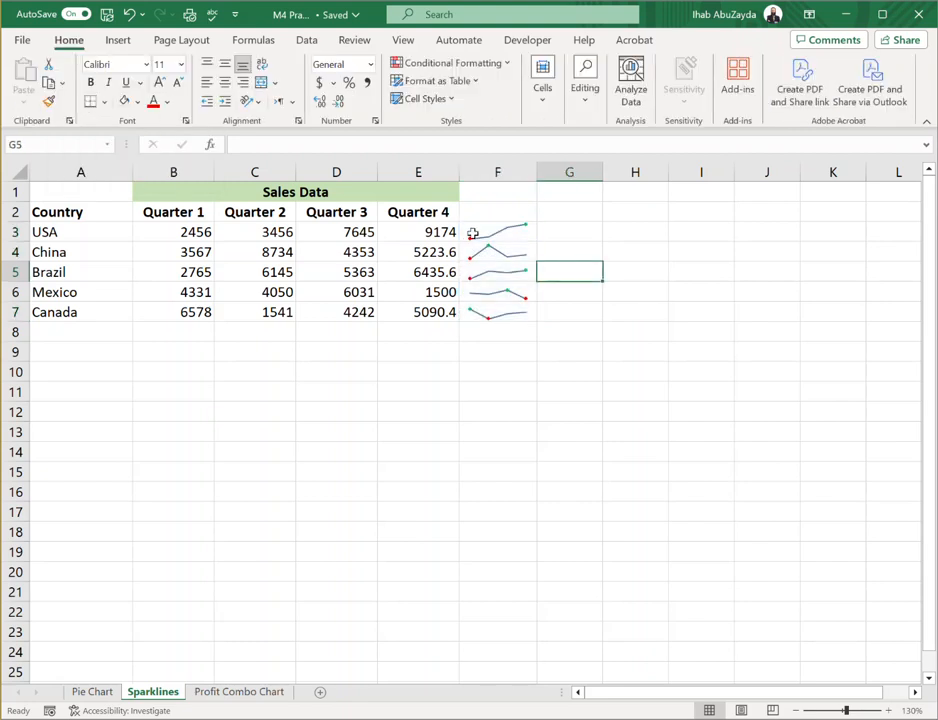